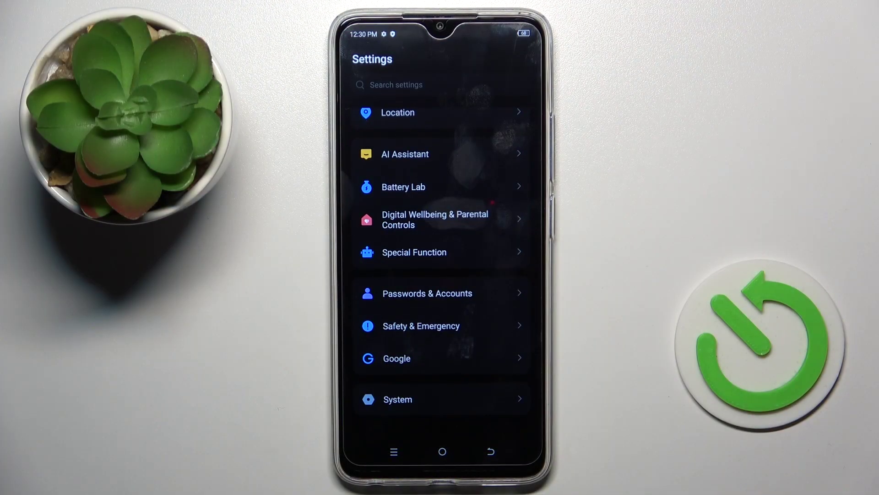
{"action": "scroll", "coordinate": [440, 275], "scroll_direction": "up", "scroll_amount": 5}
- Reset app preferences from the App Management app list's ⋮ menu, confirming with Reset apps
{"action": "left_click", "coordinate": [439, 302]}
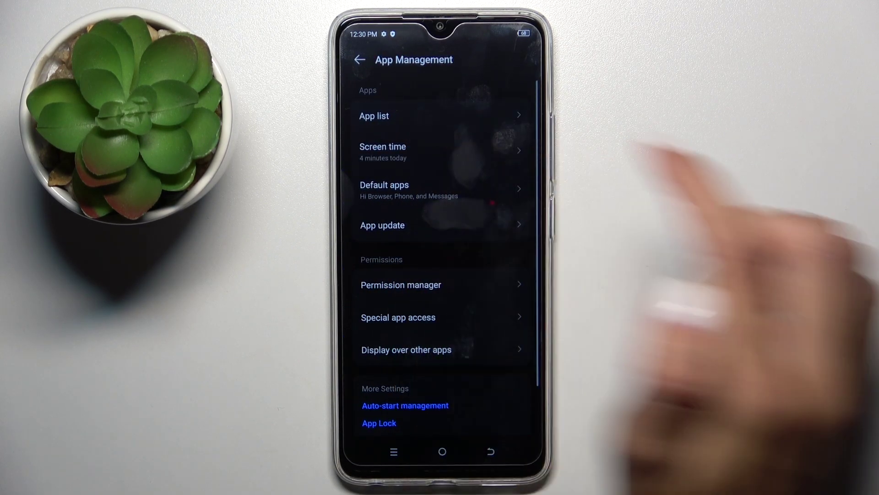
{"action": "left_click", "coordinate": [375, 116]}
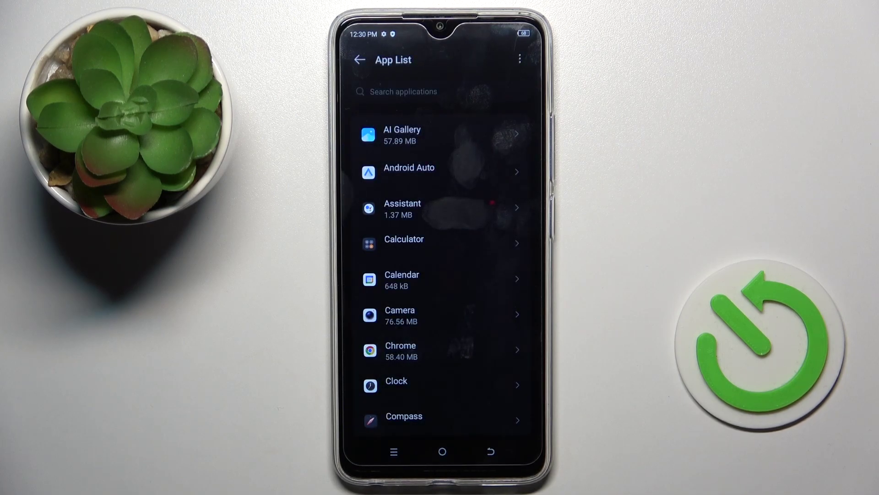
{"action": "left_click", "coordinate": [520, 59]}
{"action": "left_click", "coordinate": [475, 122]}
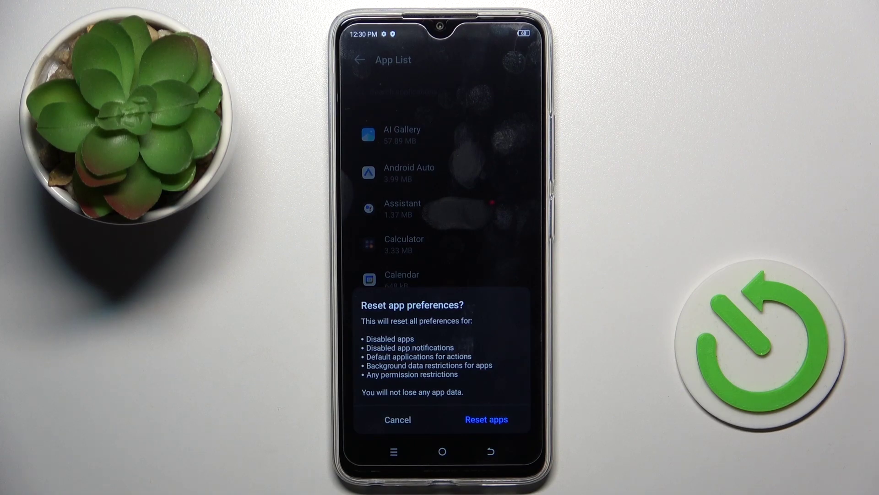
{"action": "left_click", "coordinate": [486, 420]}
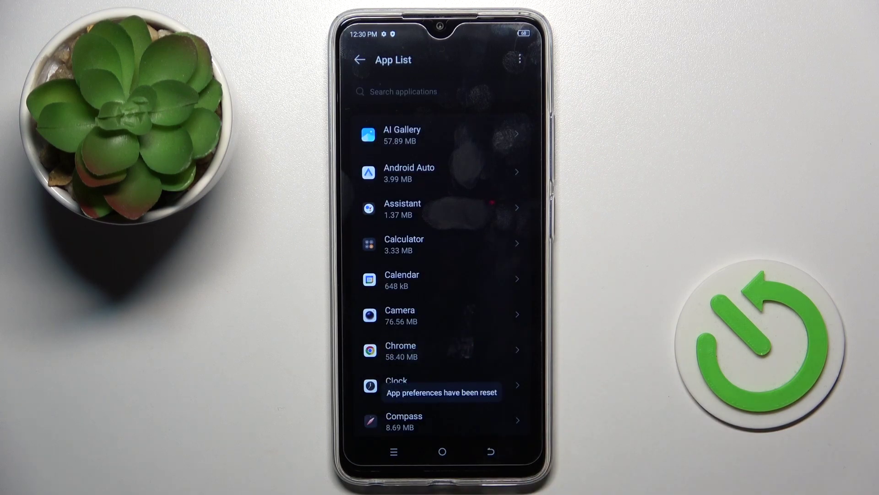
- Return to the main Settings list and go to System > Reset Phone
{"action": "left_click", "coordinate": [491, 452]}
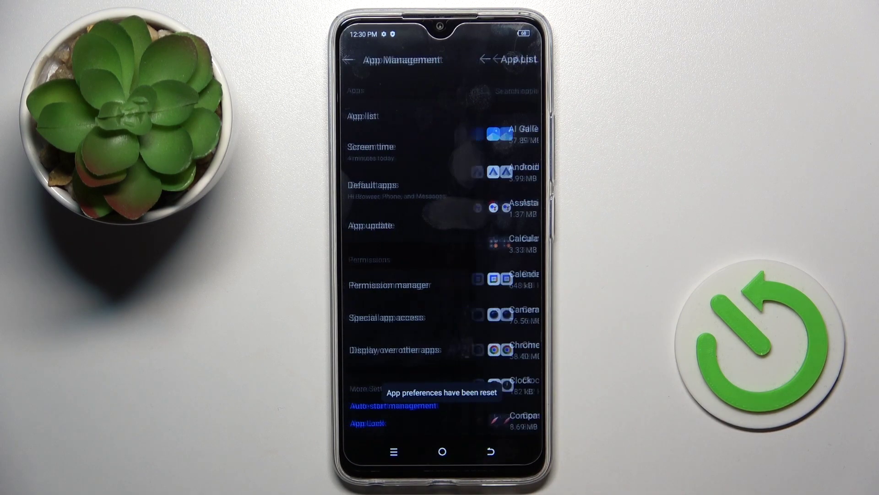
{"action": "left_click", "coordinate": [490, 452]}
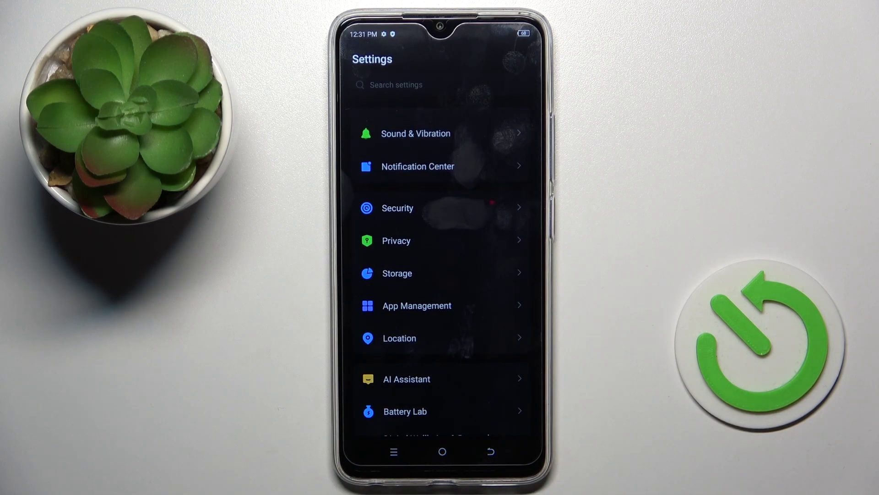
{"action": "scroll", "coordinate": [452, 322], "scroll_direction": "down", "scroll_amount": 5}
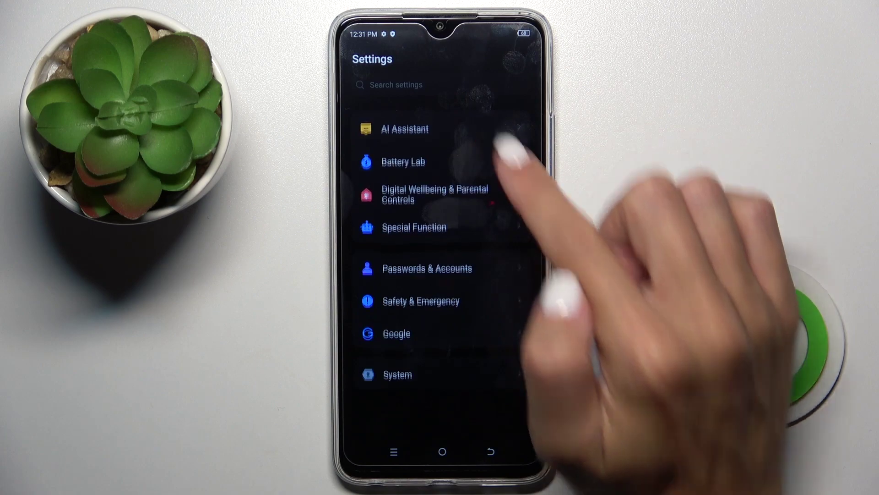
{"action": "left_click", "coordinate": [481, 399]}
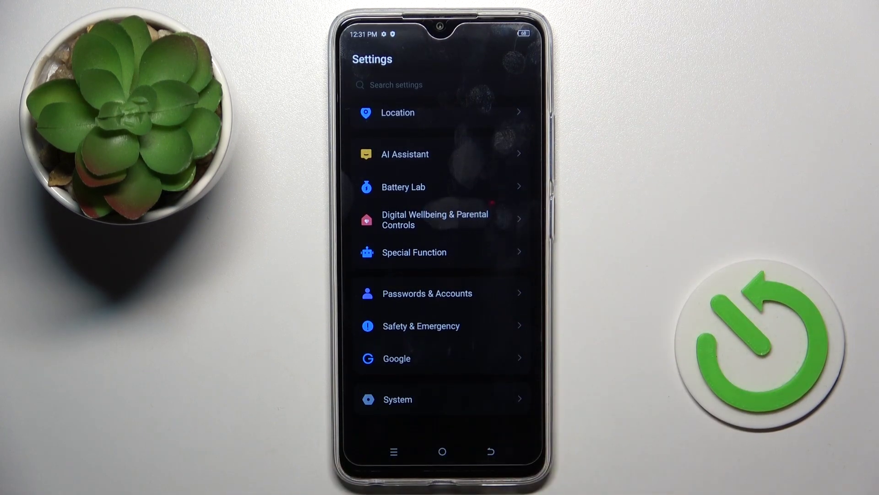
{"action": "left_click", "coordinate": [481, 330]}
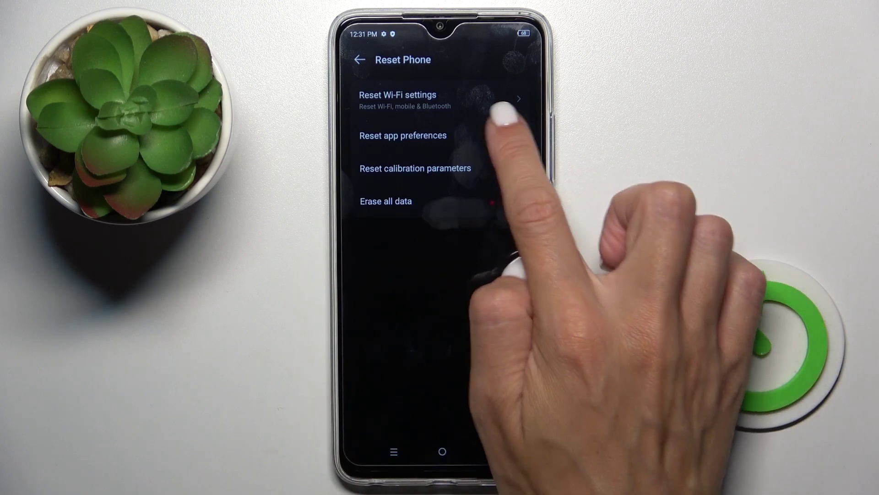
- Reset app preferences again from Reset Phone, then return to the home screen
{"action": "left_click", "coordinate": [481, 135]}
{"action": "left_click", "coordinate": [486, 419]}
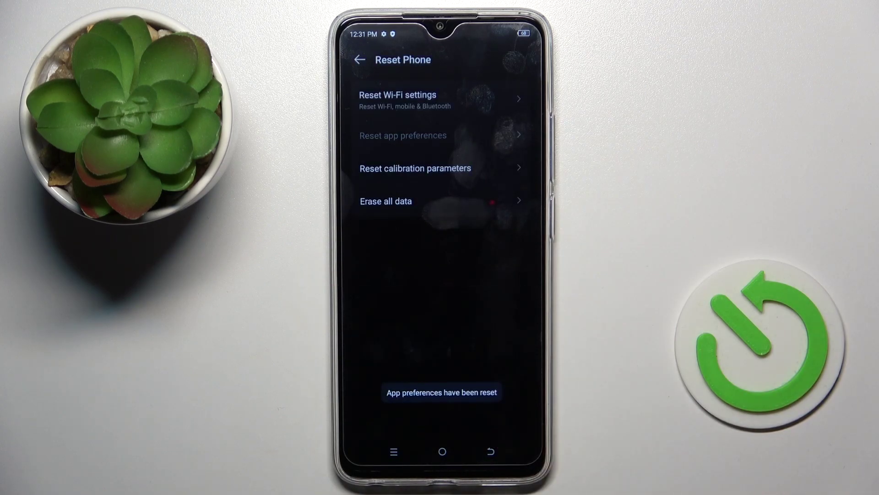
{"action": "left_click", "coordinate": [442, 451]}
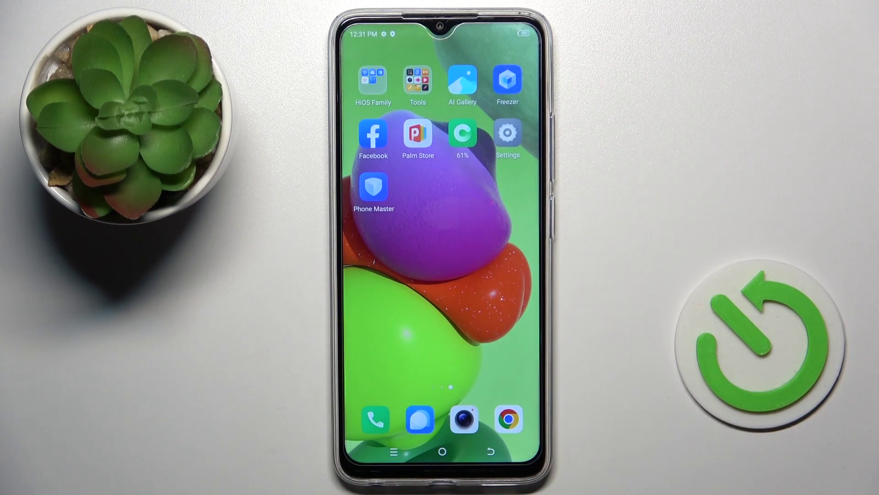